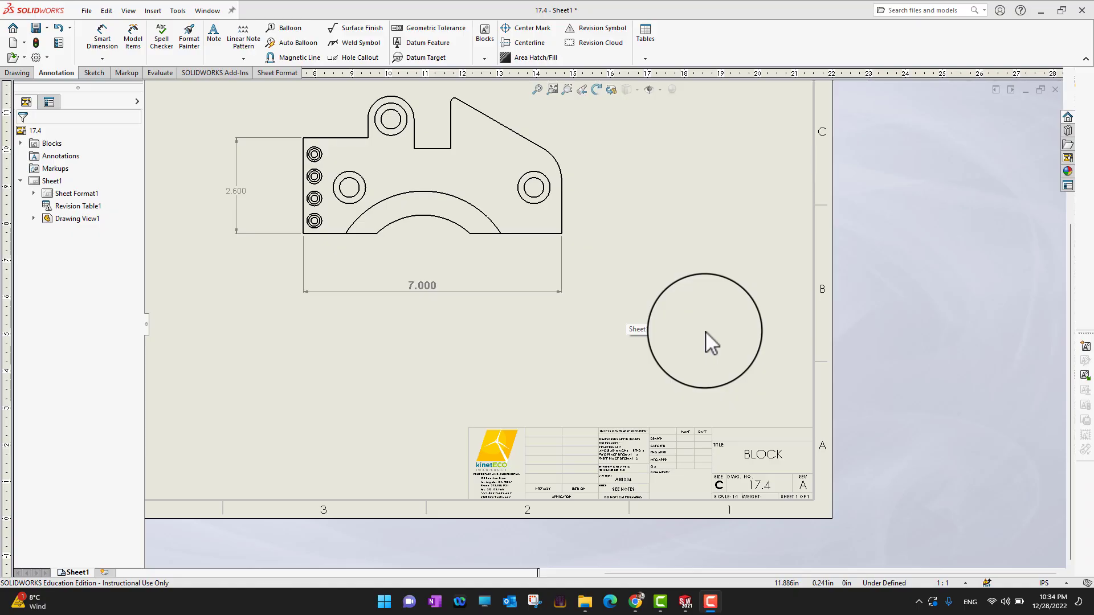
Step: Zoom in on the title block and bring up the Sheet1 context menu on an empty area
scroll(743, 469, "down", 2)
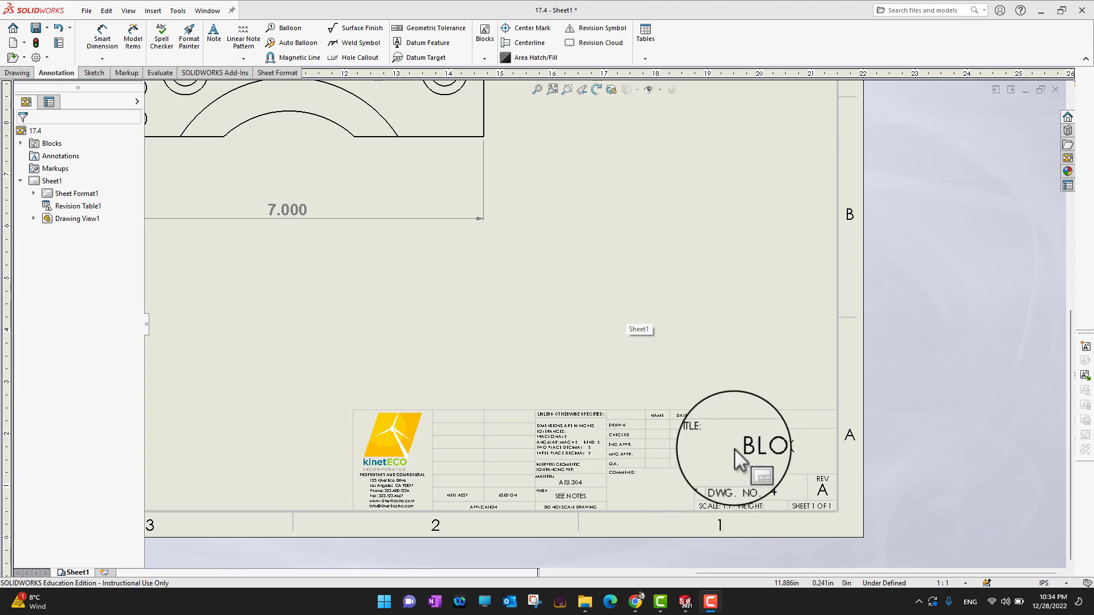
scroll(663, 431, "down", 2)
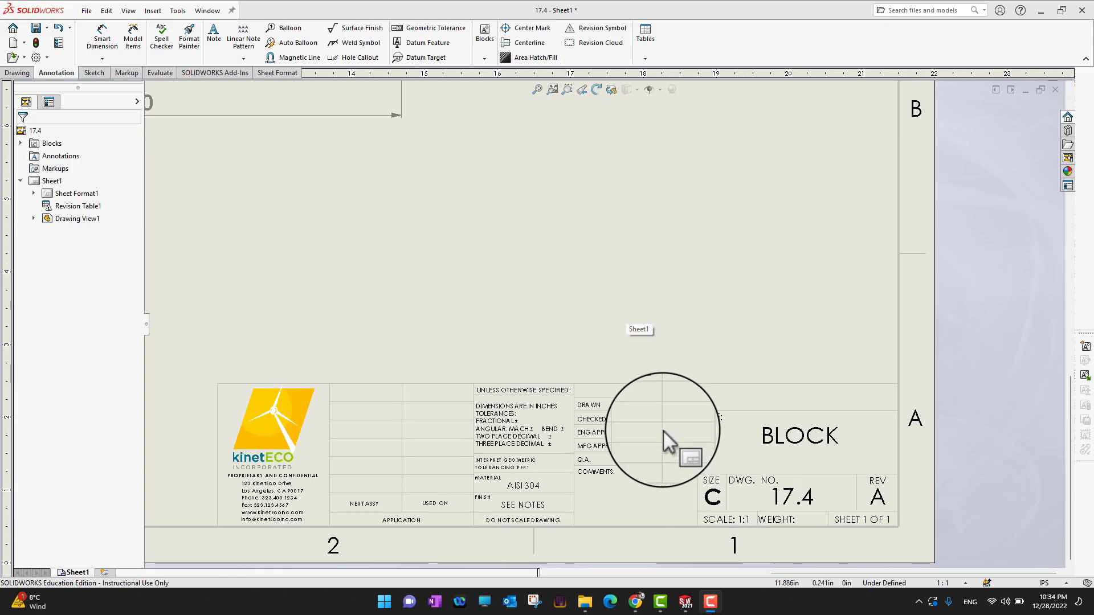
right_click(709, 276)
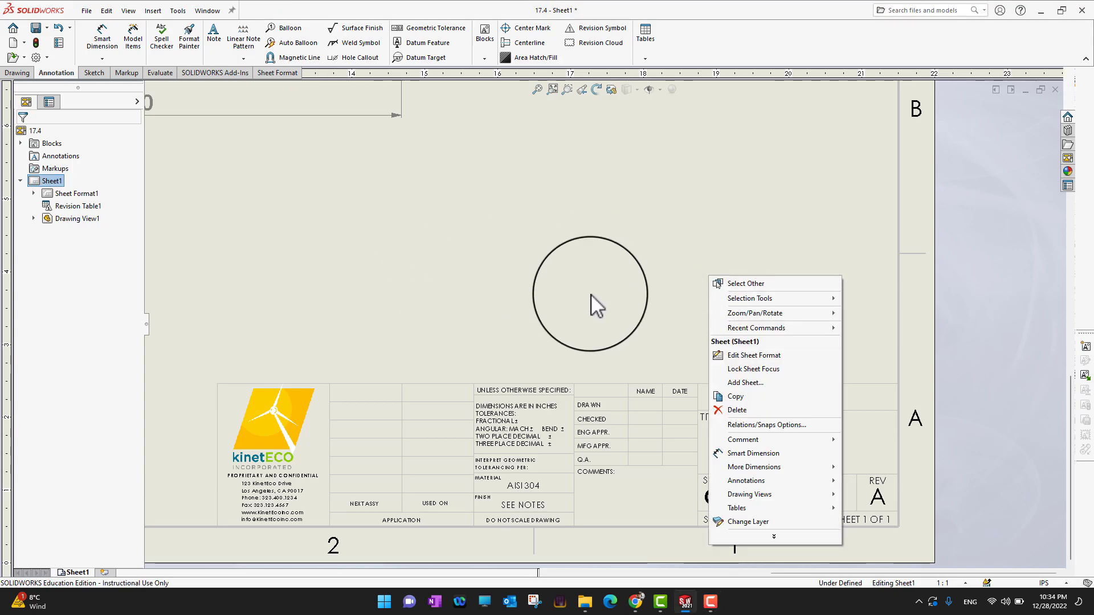
Step: Switch into Edit Sheet Format and zoom around the title block, now shown in blue
left_click(754, 357)
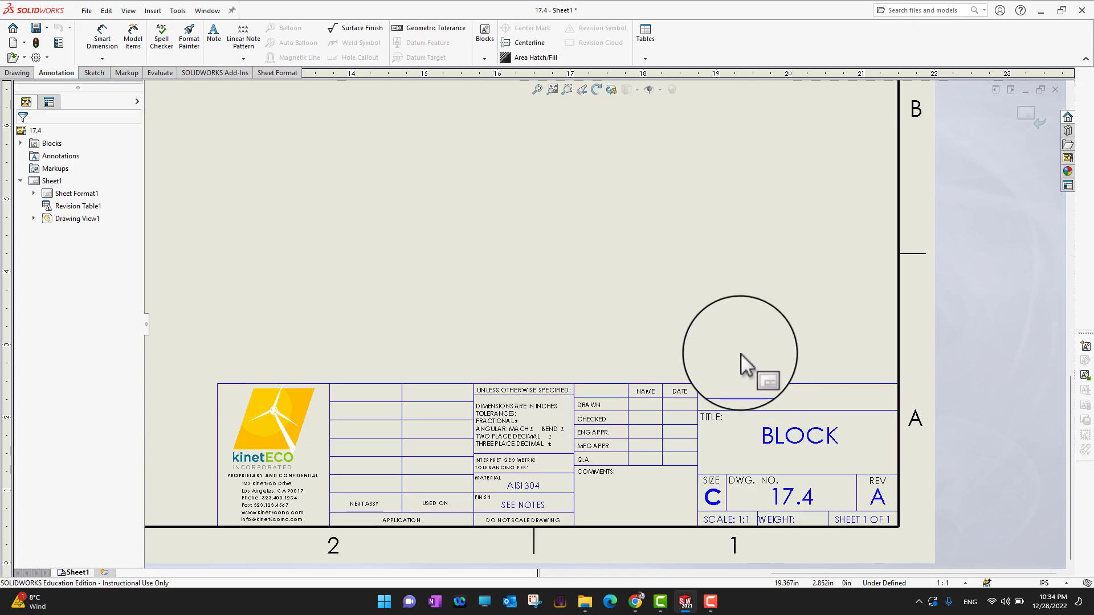
scroll(740, 353, "down", 3)
scroll(747, 388, "up", 1)
scroll(749, 467, "down", 2)
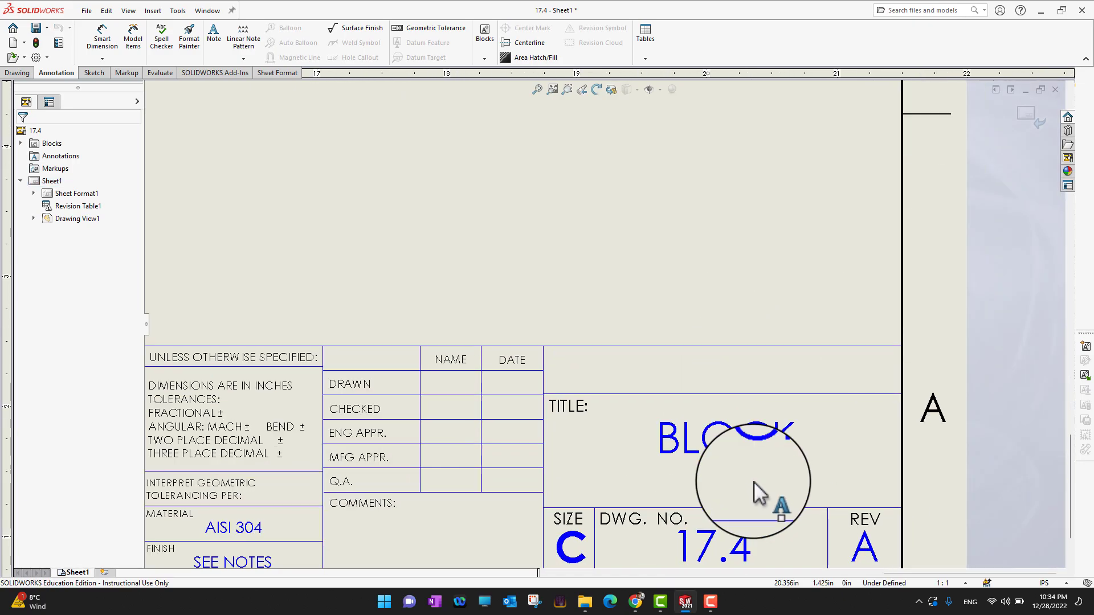
scroll(658, 305, "up", 2)
scroll(656, 296, "up", 3)
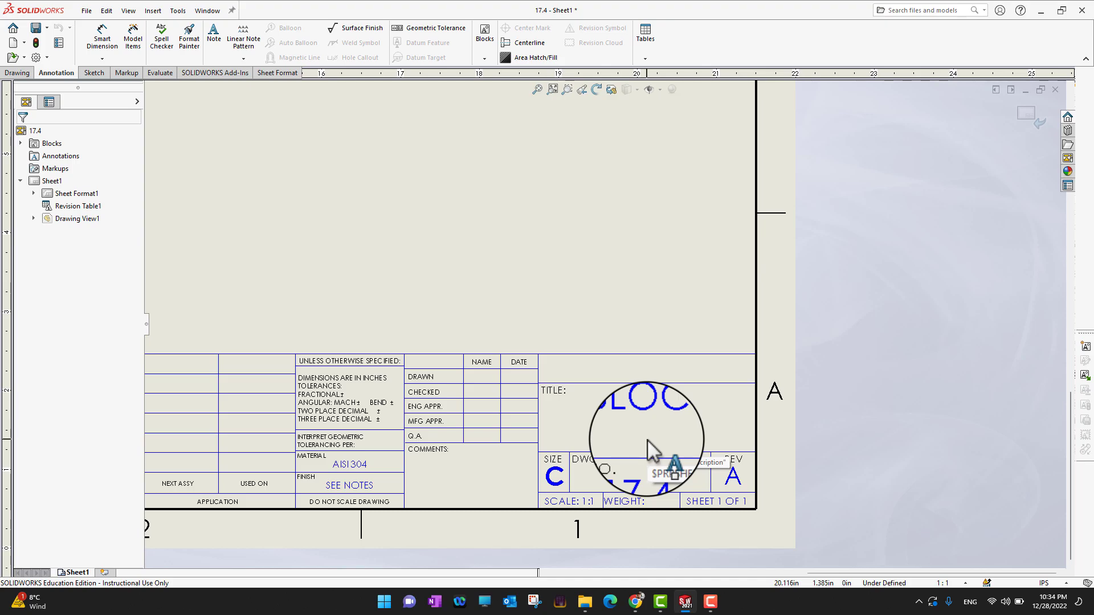
scroll(647, 440, "up", 1)
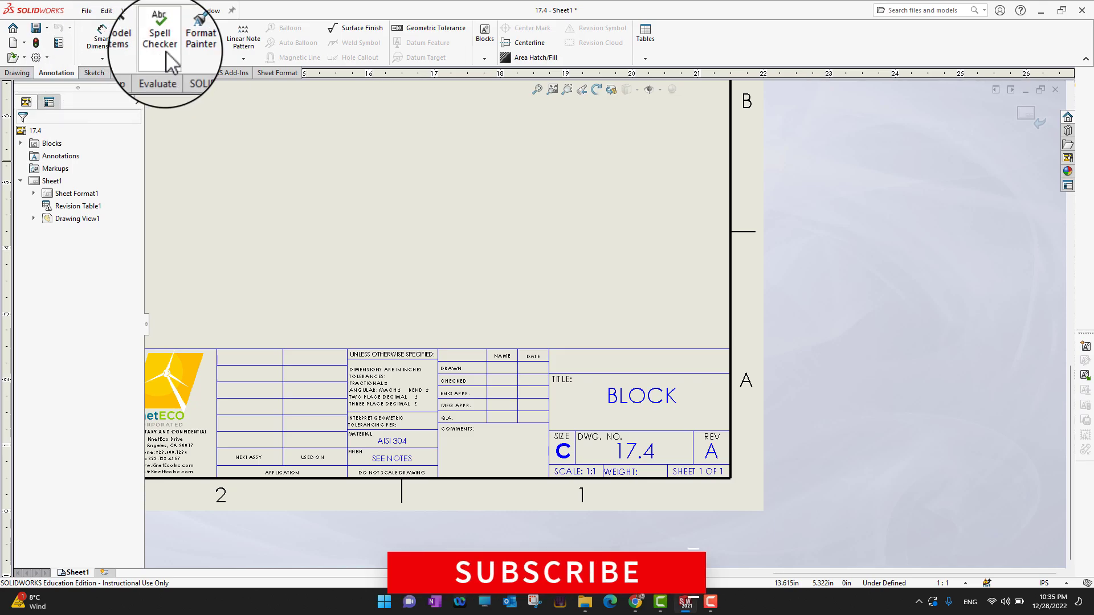
Step: Place a new note just above the DRAWN/NAME cell and bring up its Insert Hyperlink settings
left_click(214, 34)
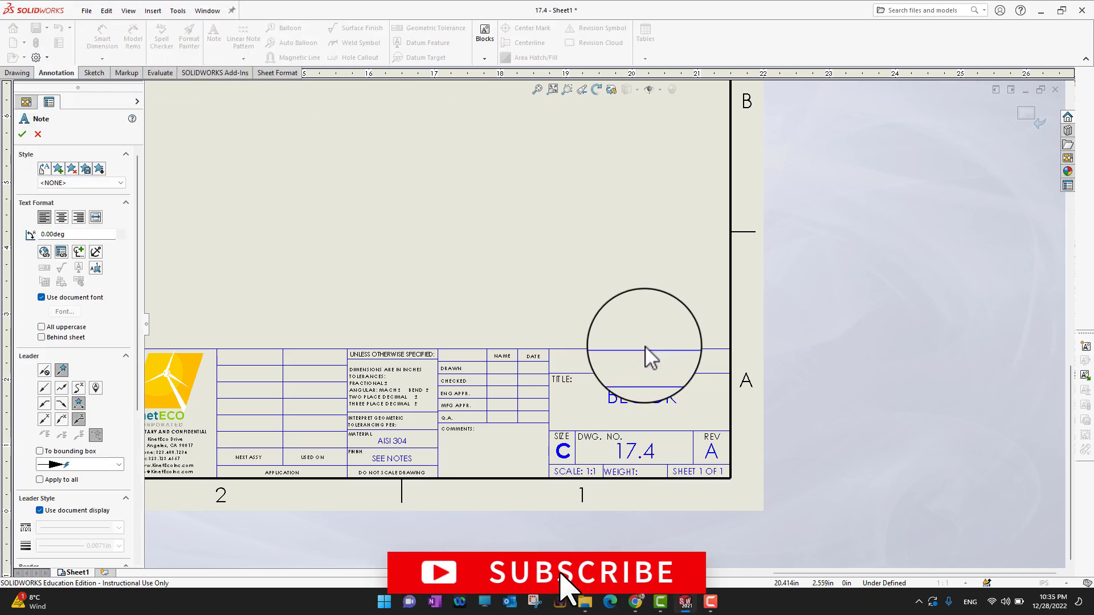
scroll(484, 319, "up", 2)
scroll(515, 315, "down", 4)
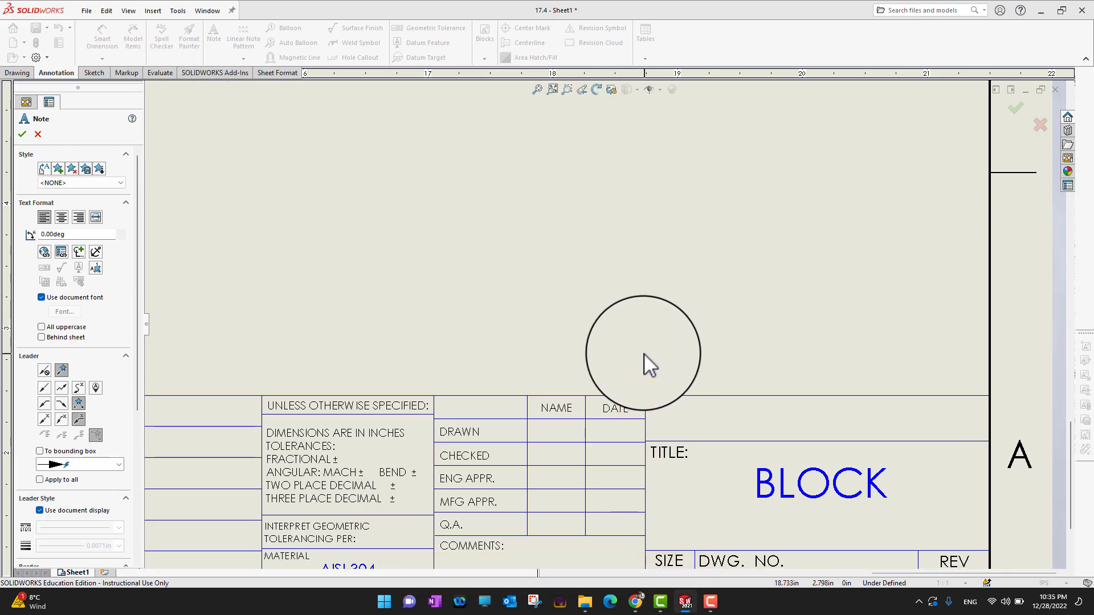
left_click(661, 367)
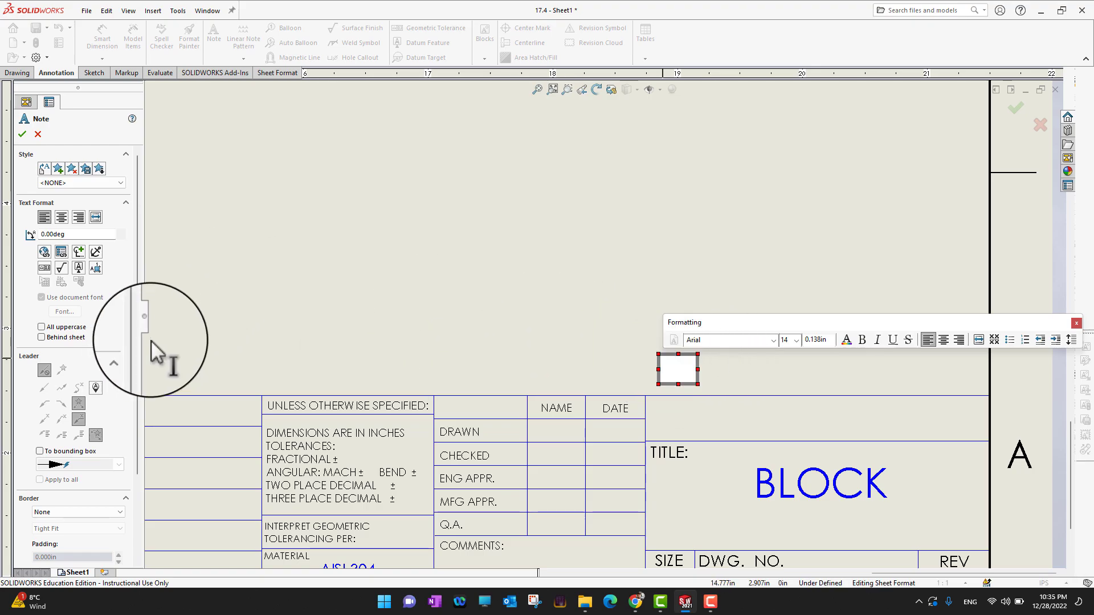
left_click(45, 252)
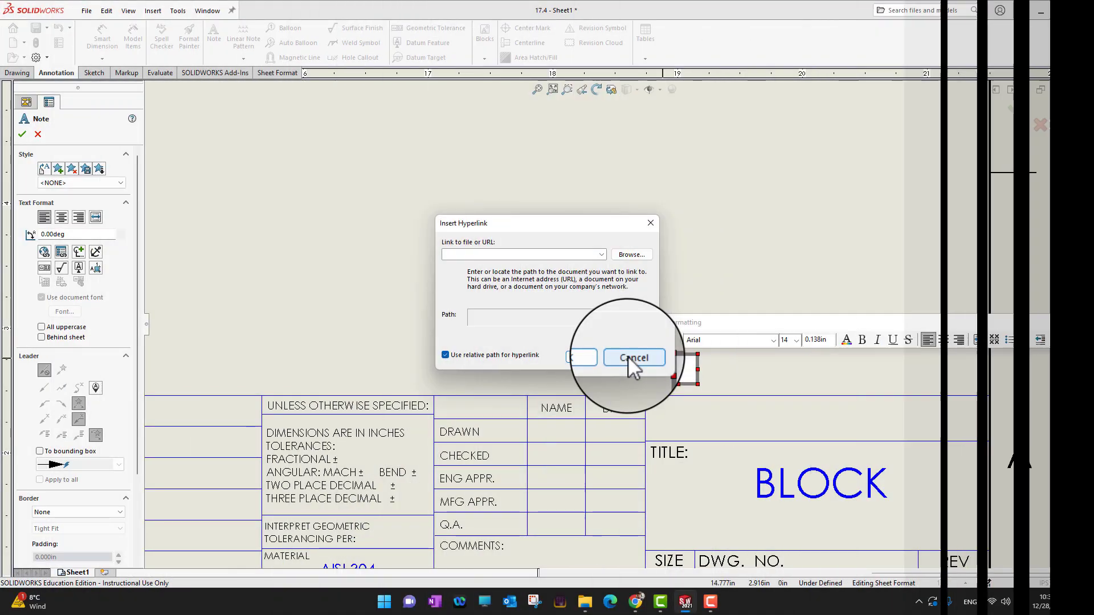
Step: Skip the hyperlink and link the note to the model's Material property, previewing AISI 304
left_click(632, 362)
left_click(61, 251)
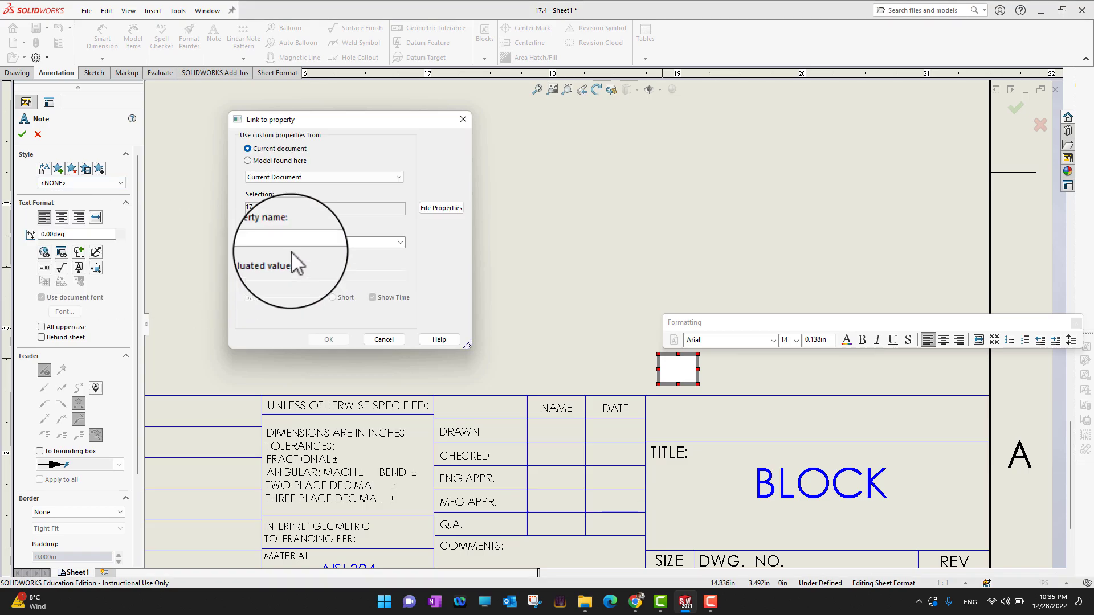
left_click(291, 163)
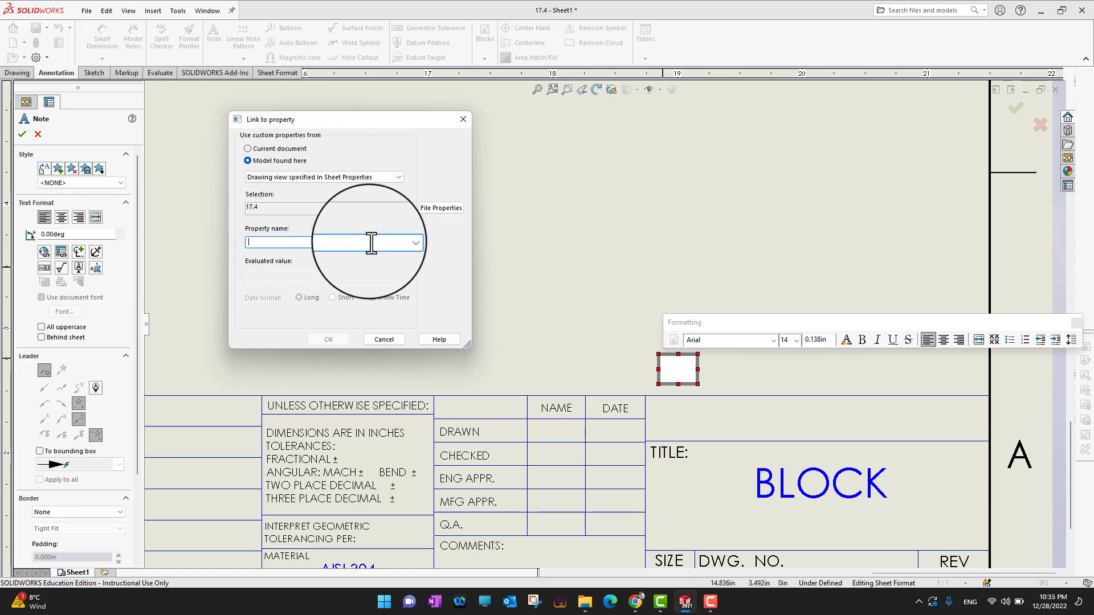
left_click(400, 242)
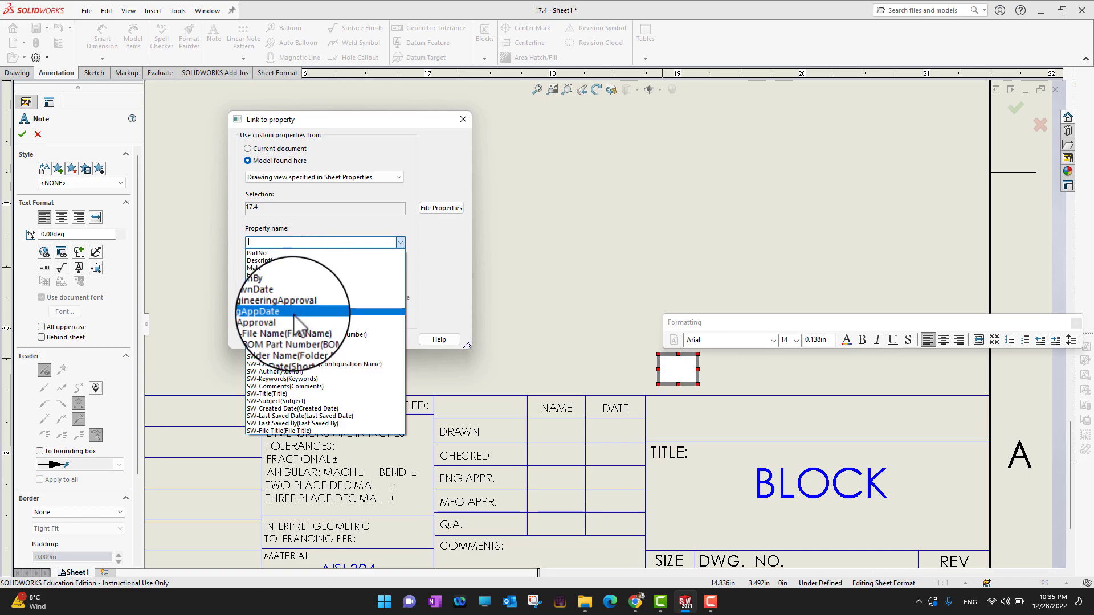
left_click(290, 272)
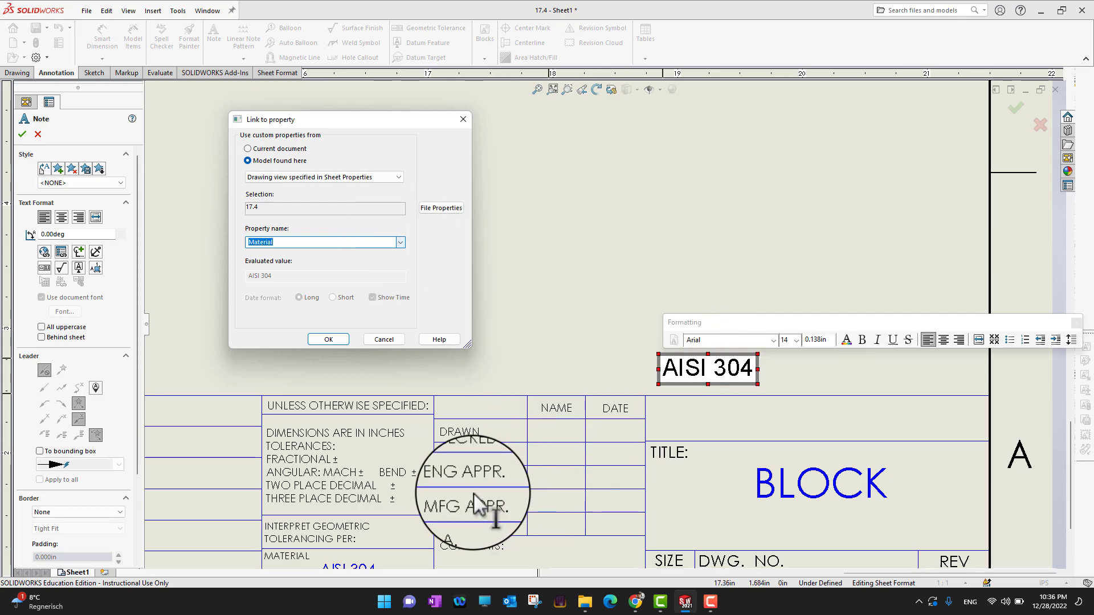
Step: Change the note's linked property from Material to DrawnBy, which evaluates to U NAME
scroll(415, 524, "up", 3)
scroll(428, 507, "down", 1)
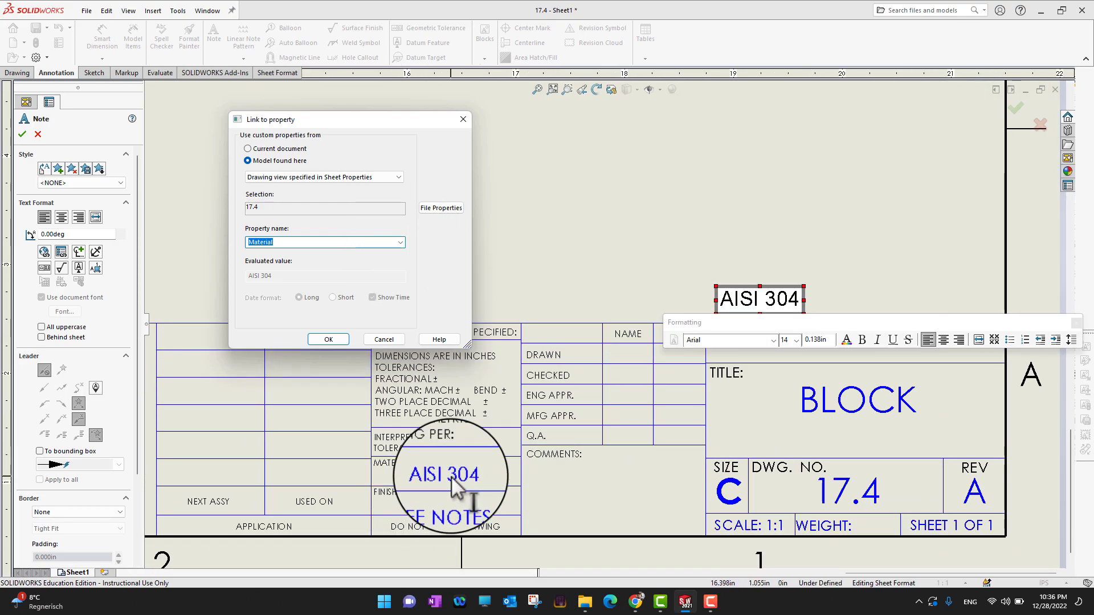
left_click(400, 243)
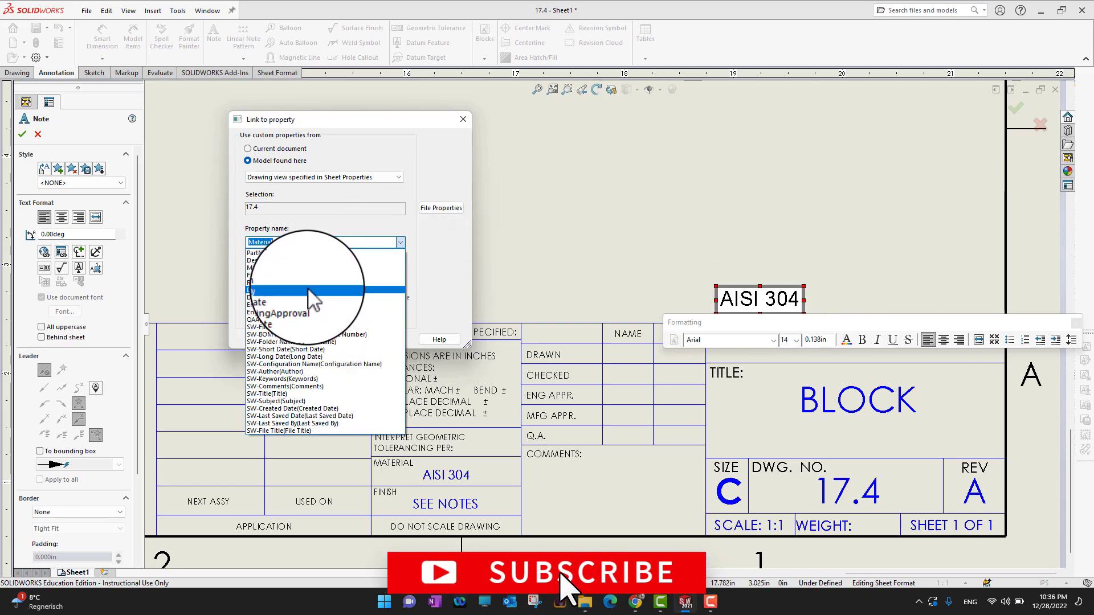
scroll(661, 394, "up", 1)
scroll(623, 353, "up", 1)
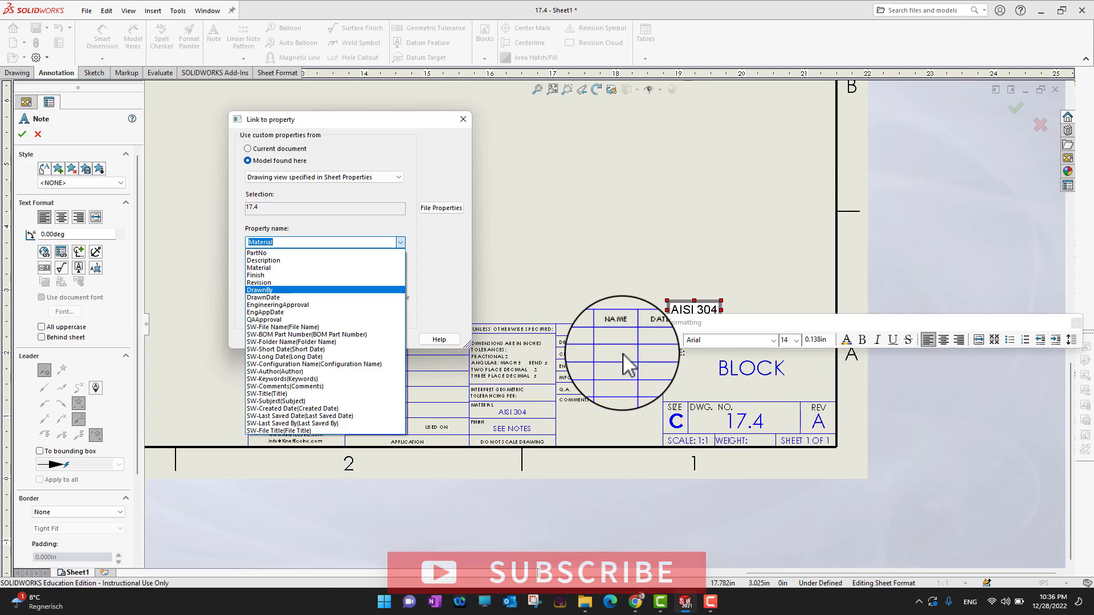
scroll(623, 353, "down", 2)
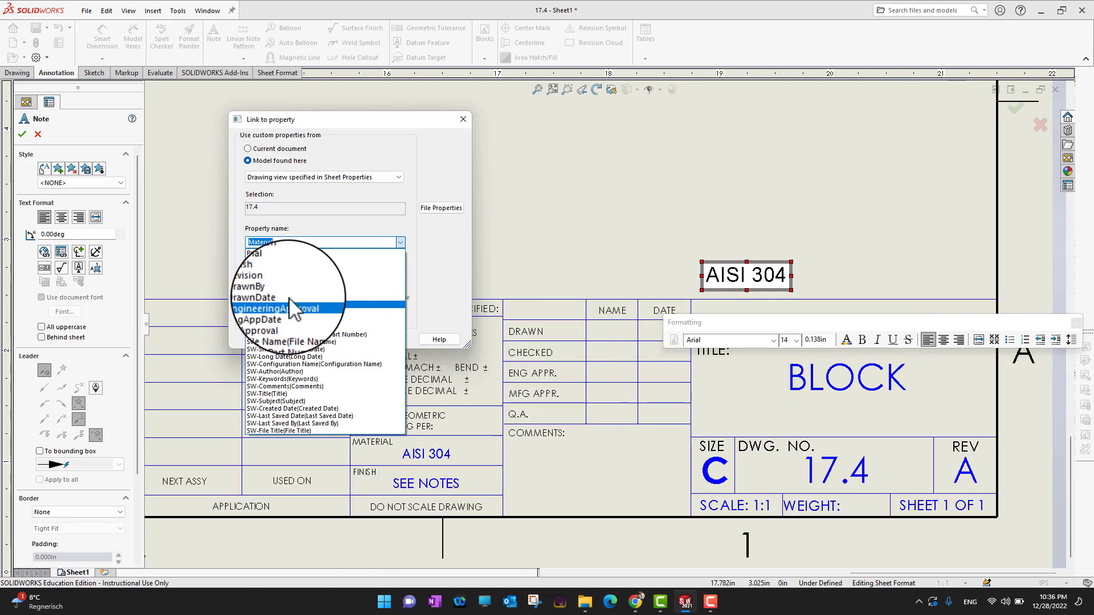
left_click(251, 288)
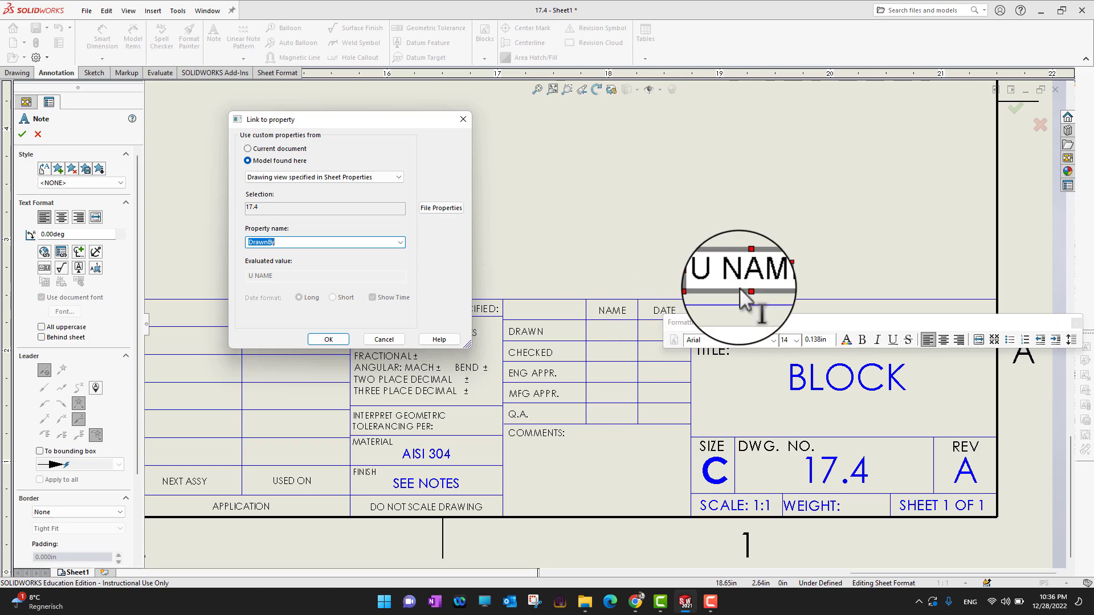
Step: Confirm the DrawnBy link and set the U NAME note's font size to 8
left_click(328, 339)
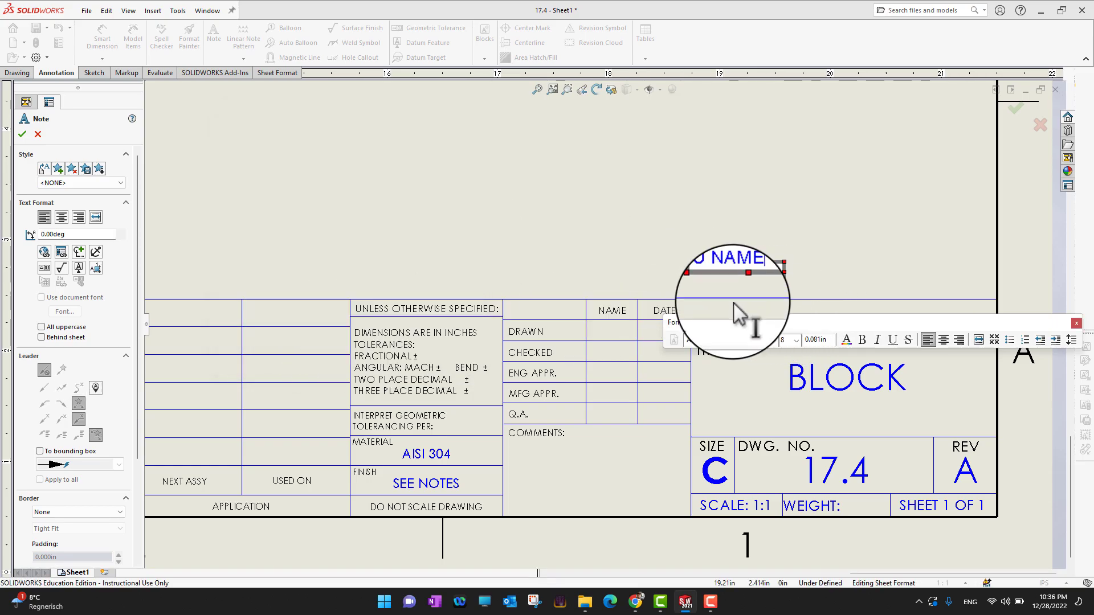
left_click(794, 340)
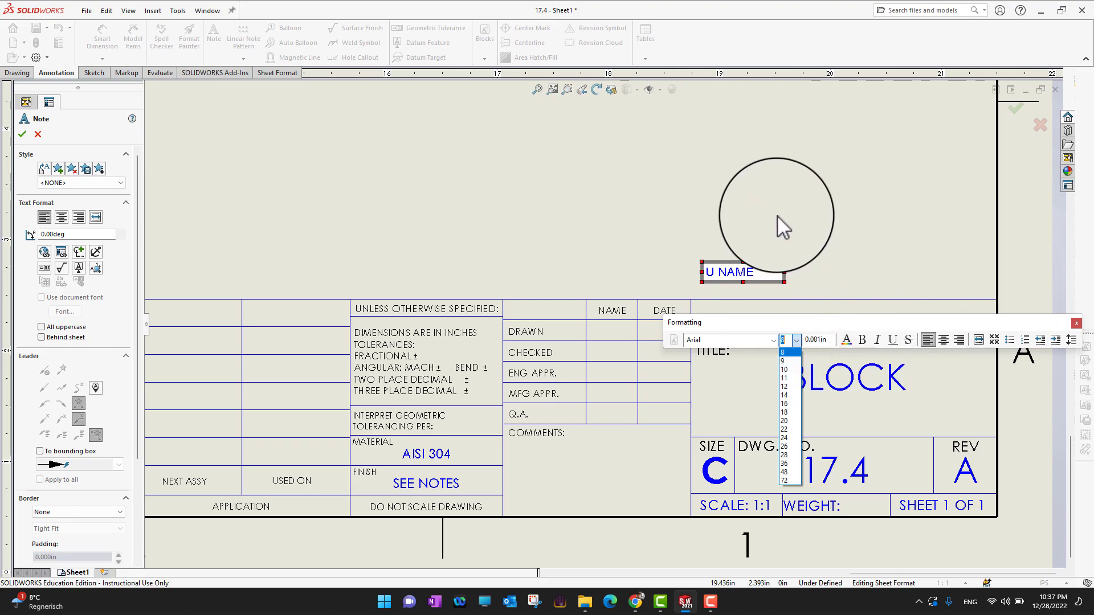
left_click(777, 217)
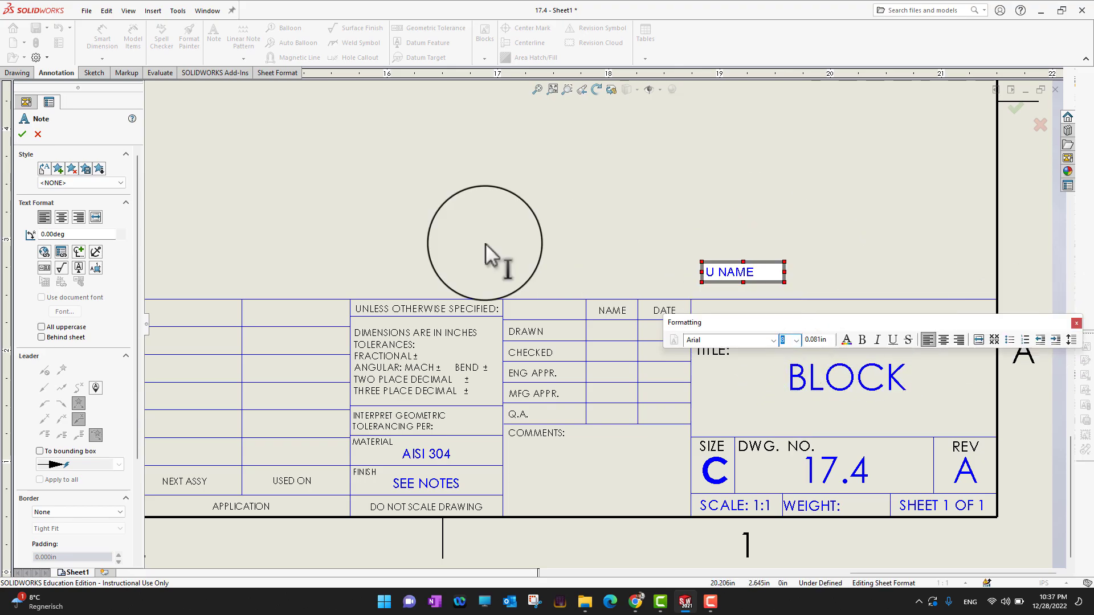
scroll(486, 256, "up", 3)
key("ctrl+a")
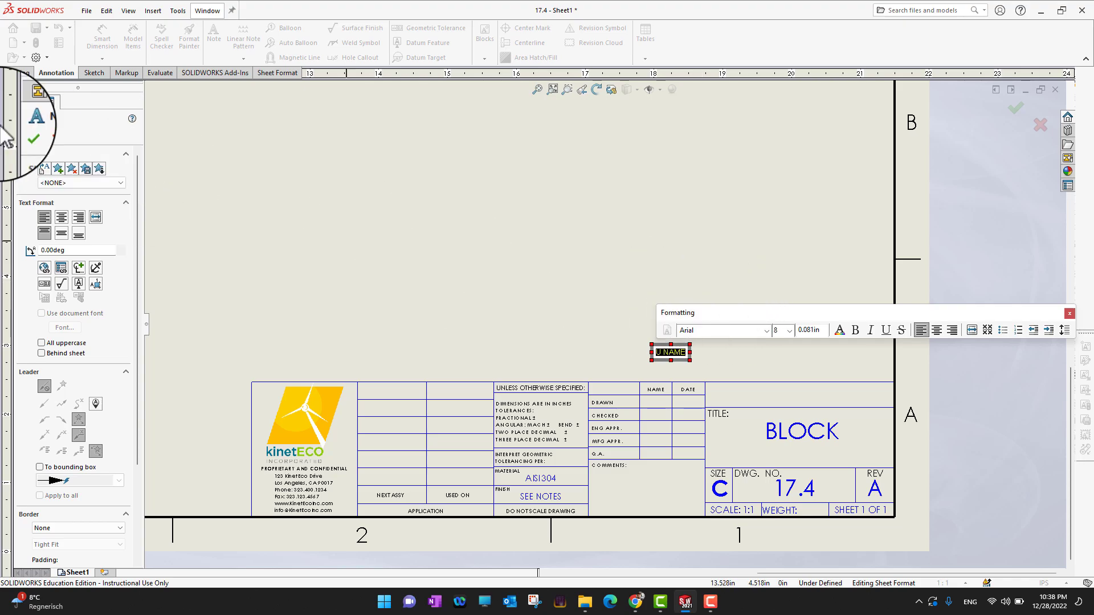
Step: Drag the U NAME note into the title block's DRAWN row under NAME, then zoom to fit
left_click(23, 135)
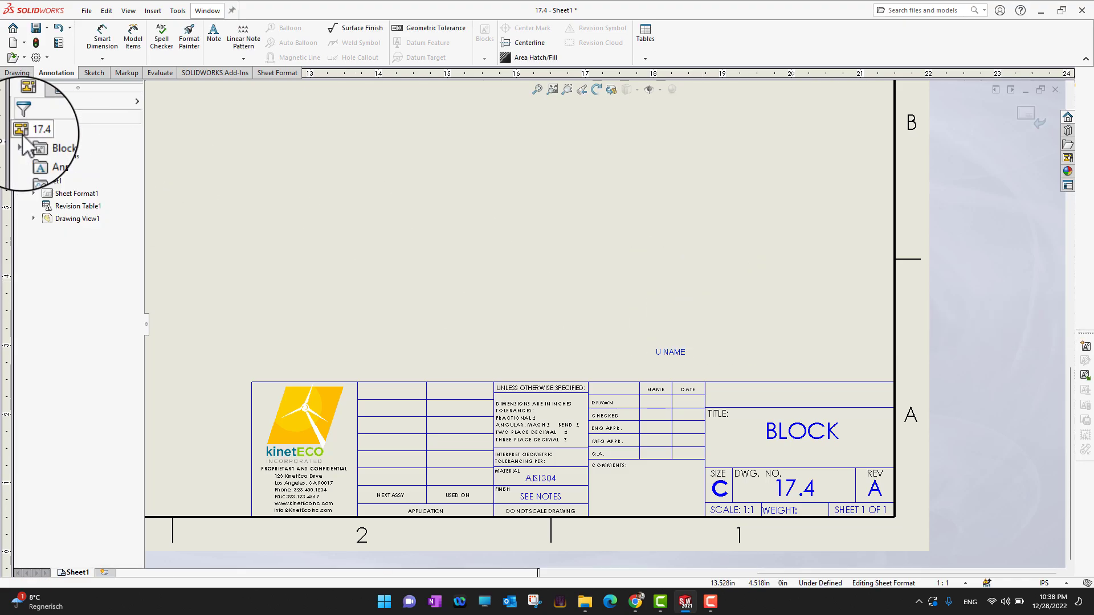
scroll(686, 363, "down", 2)
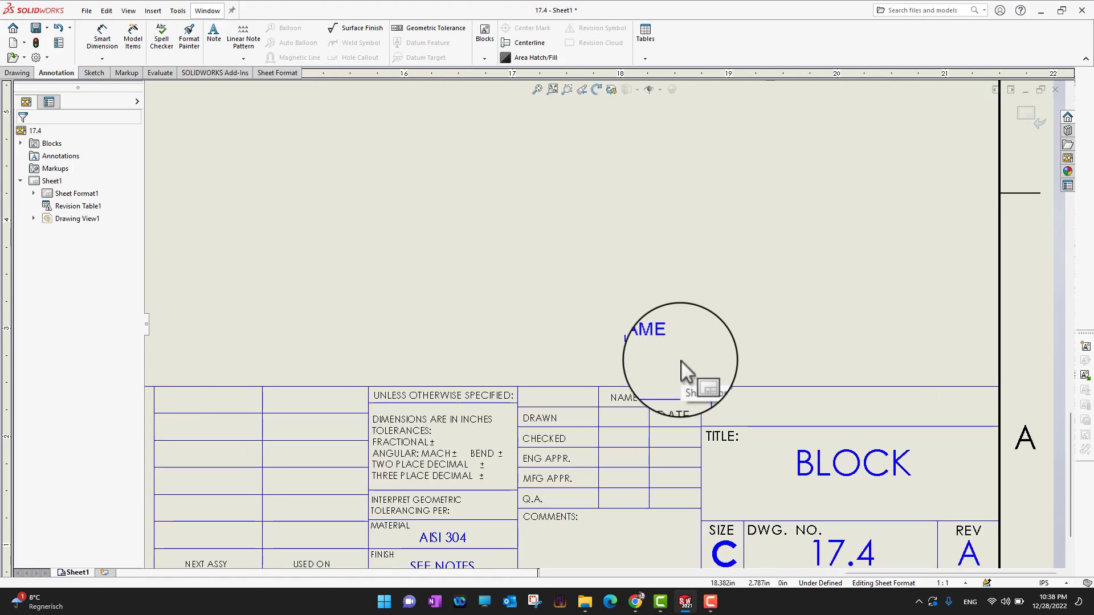
mouse_move(642, 339)
left_mouse_down()
mouse_move(656, 357)
mouse_move(627, 398)
mouse_move(625, 428)
left_mouse_up()
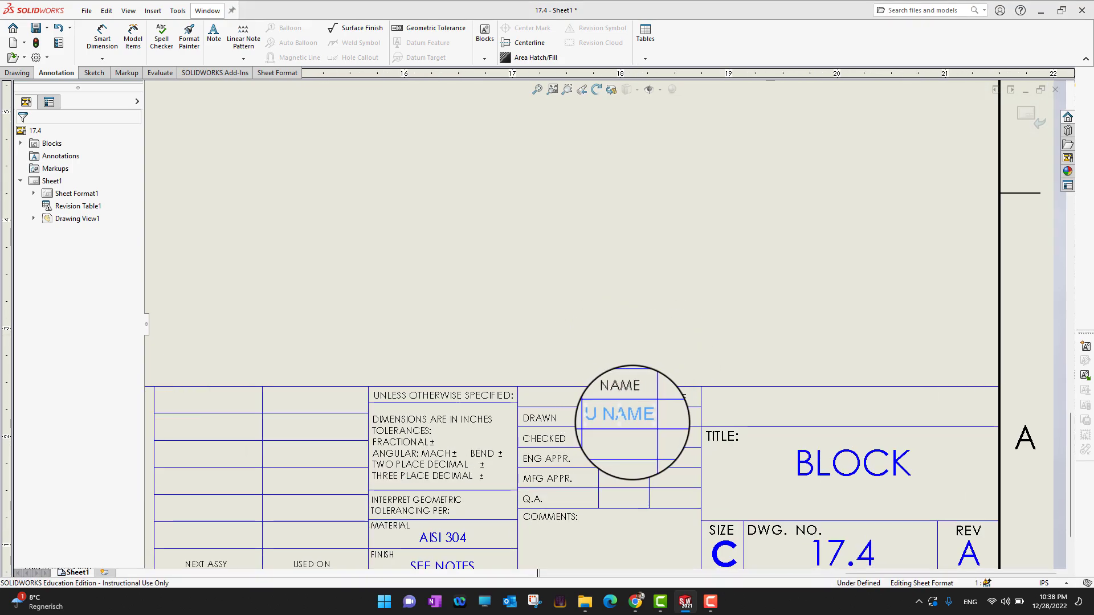
scroll(535, 342, "up", 1)
scroll(535, 343, "up", 1)
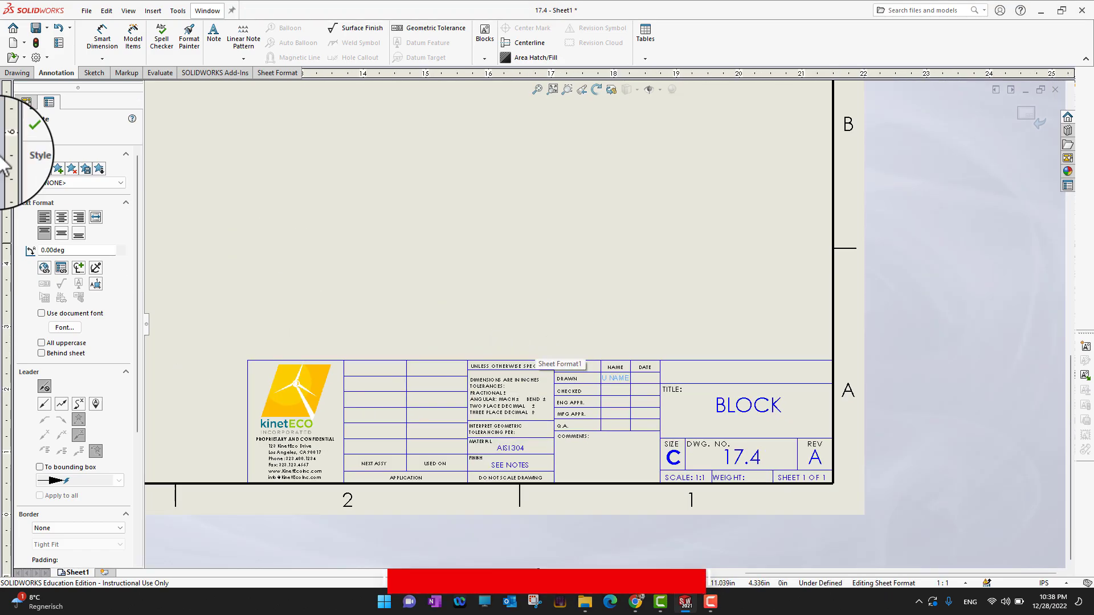
left_click(22, 134)
scroll(583, 307, "up", 1)
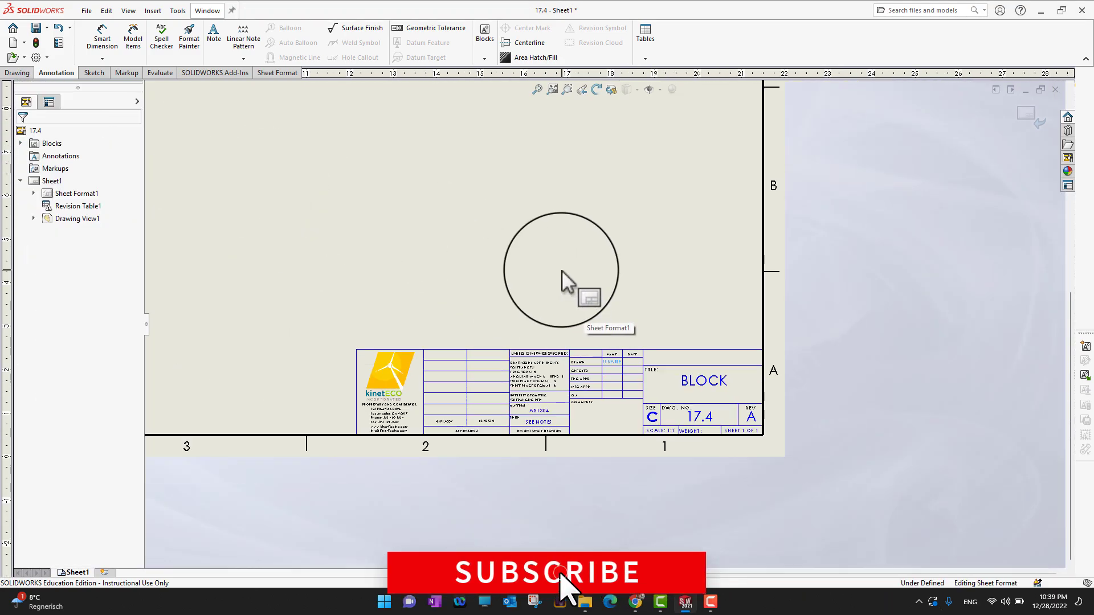
scroll(562, 271, "up", 1)
scroll(530, 261, "up", 2)
scroll(531, 261, "down", 2)
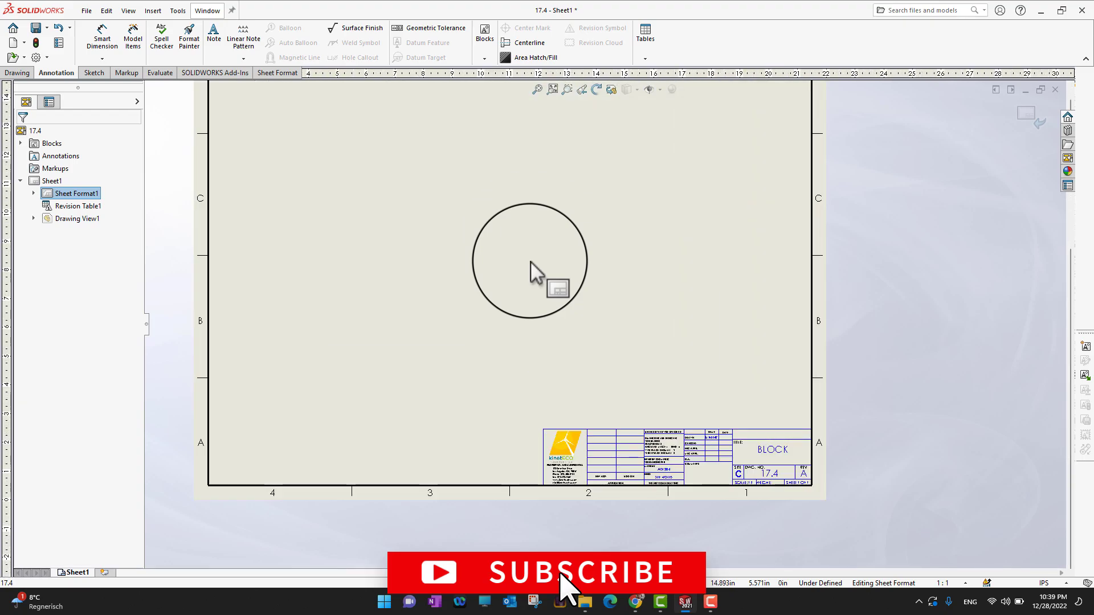
scroll(531, 261, "up", 2)
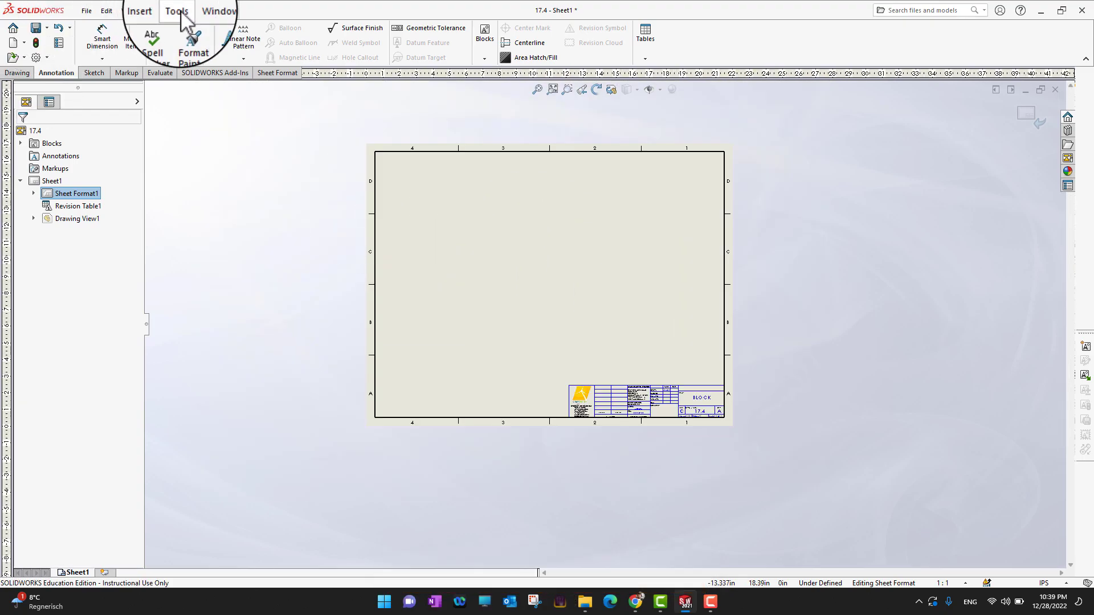
Step: Switch to the 17.4 part and check its custom properties (DrawnBy U NAME, Material AISI 304) without changes
left_click(207, 10)
left_click(244, 117)
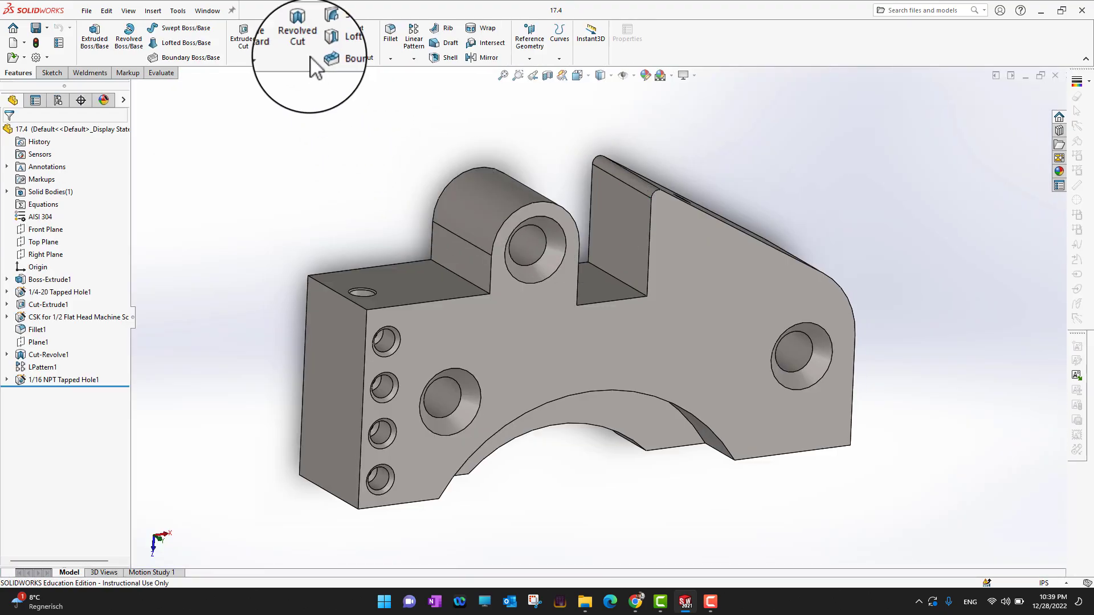
left_click(59, 43)
left_click(281, 99)
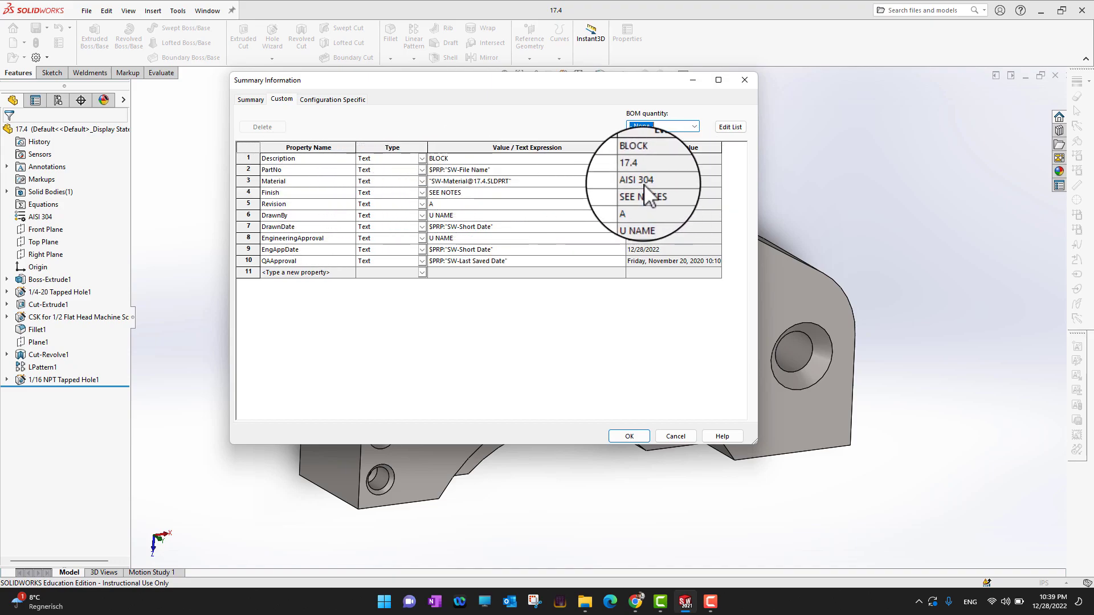
left_click(677, 434)
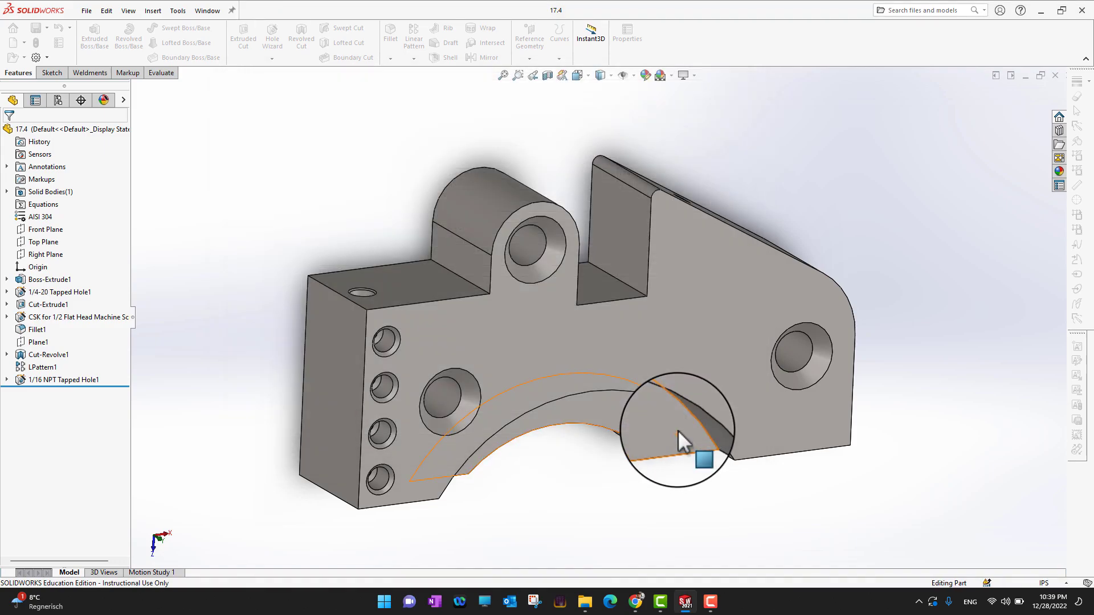